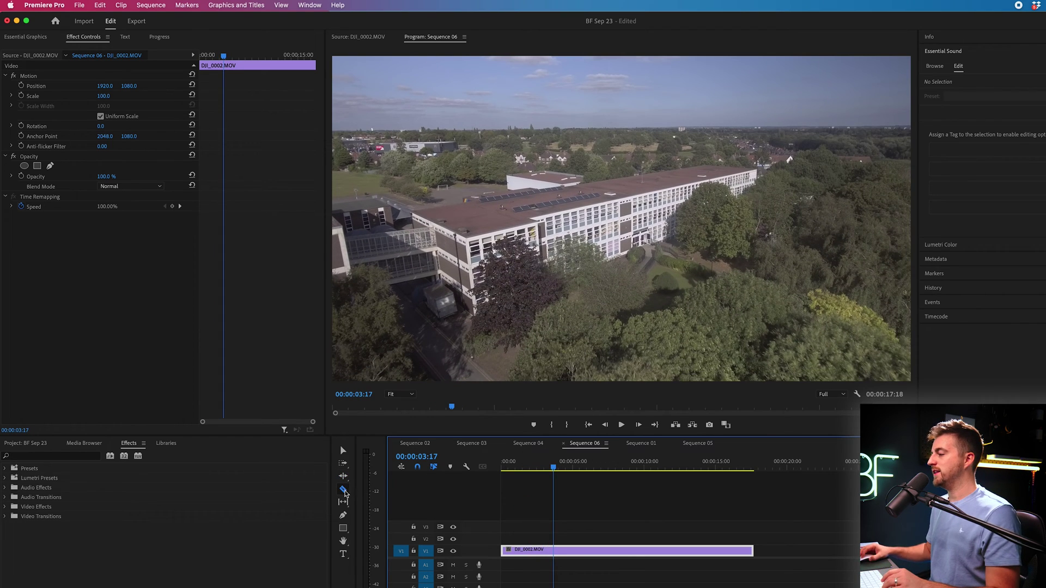
# Cut the DJI_0002.MOV clip with the Razor tool at 00:00:03:17 and 00:00:10:22
pyautogui.click(559, 555)
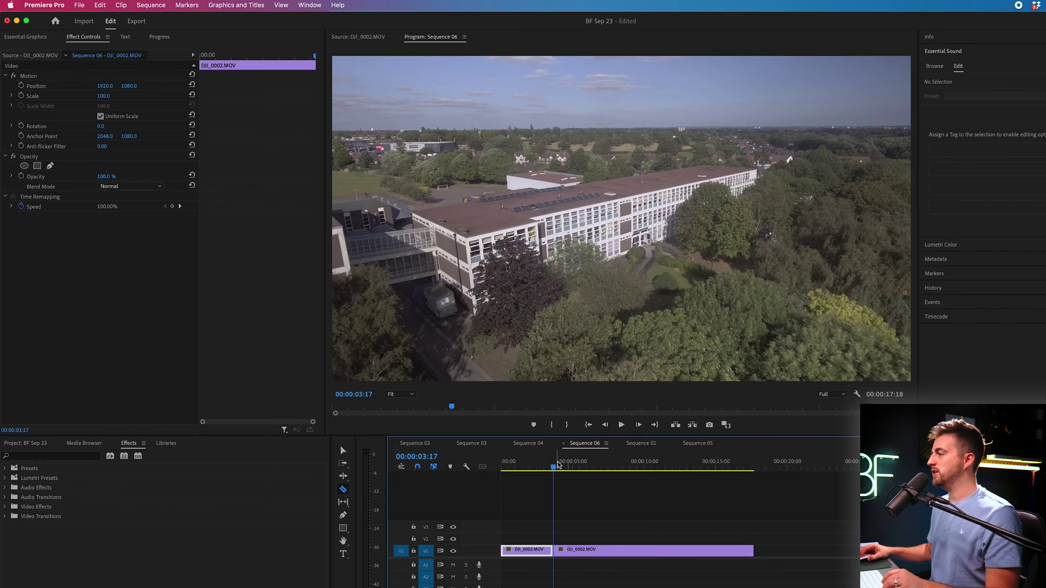
pyautogui.moveTo(561, 467); pyautogui.dragTo(658, 471)
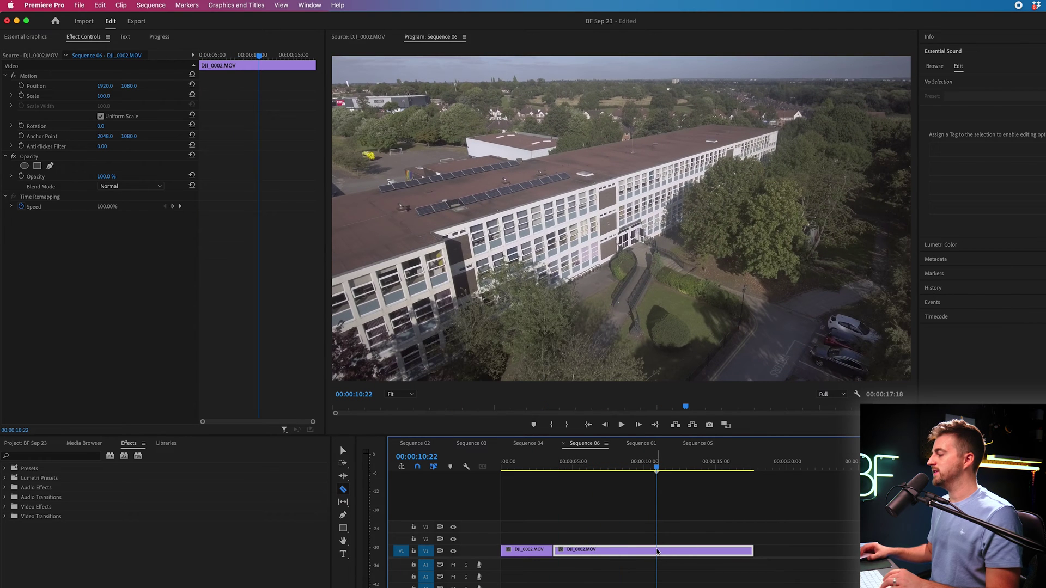
pyautogui.click(657, 552)
# Set the speed of the middle clip segment to 300%
pyautogui.press('v')
pyautogui.rightClick(615, 553)
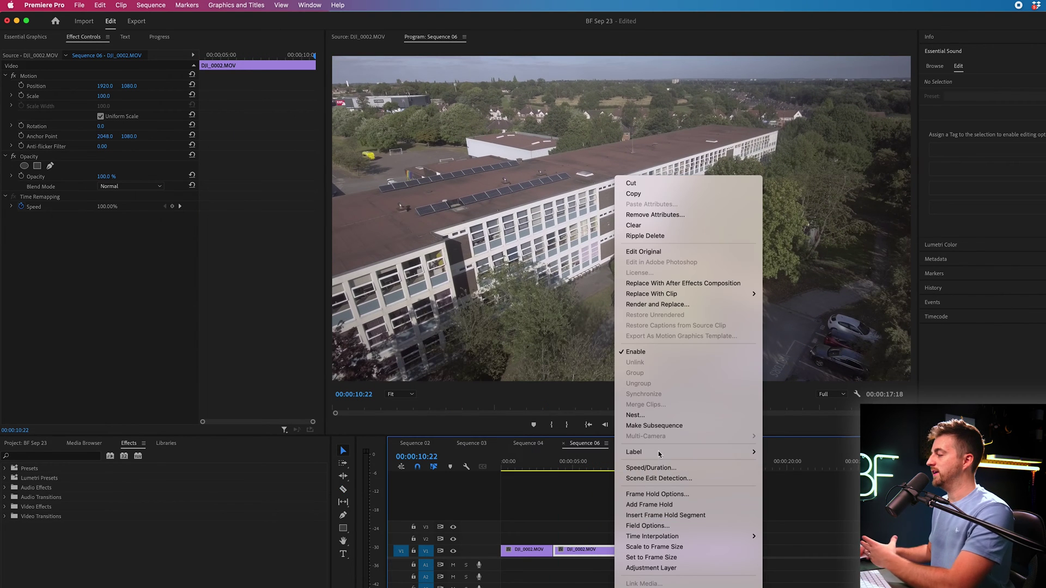
pyautogui.click(656, 468)
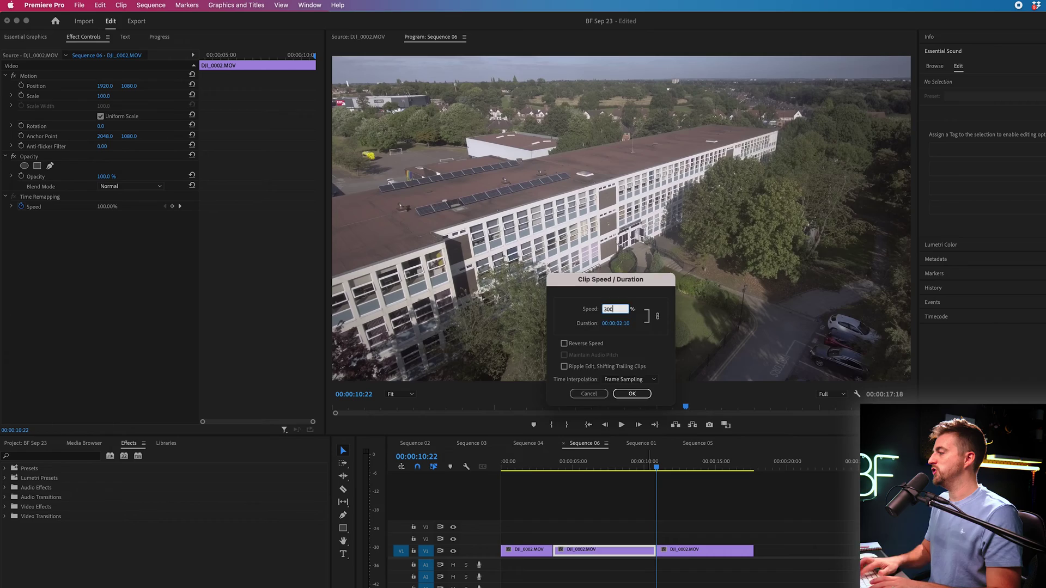
pyautogui.write('300')
pyautogui.press('Return')
# Close the gap by moving the last segment against the sped-up one, and play back the cut between the first two segments
pyautogui.moveTo(726, 557); pyautogui.dragTo(657, 556)
pyautogui.click(535, 467)
pyautogui.press('space')
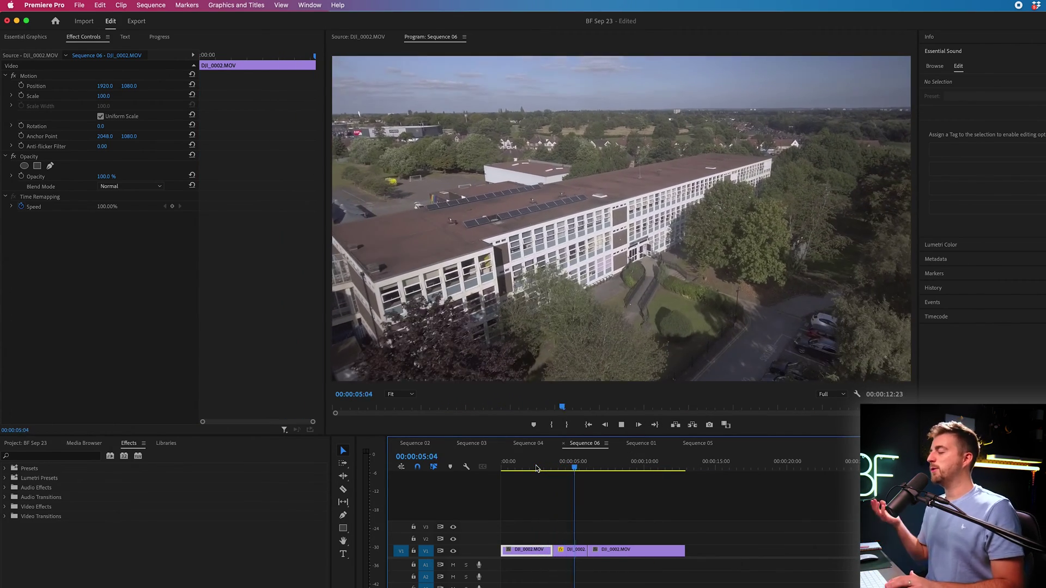
pyautogui.press('space')
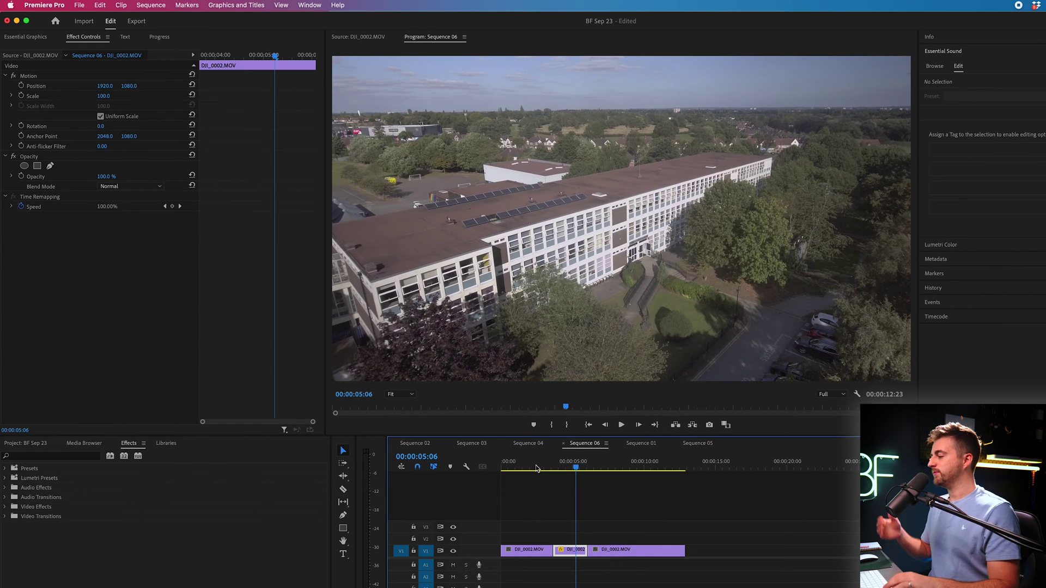
# Undo the gap closing, the 300% speed change and the cuts so the clip is one piece again
pyautogui.press('super+z')
pyautogui.press('super+z')
pyautogui.press('super+z')
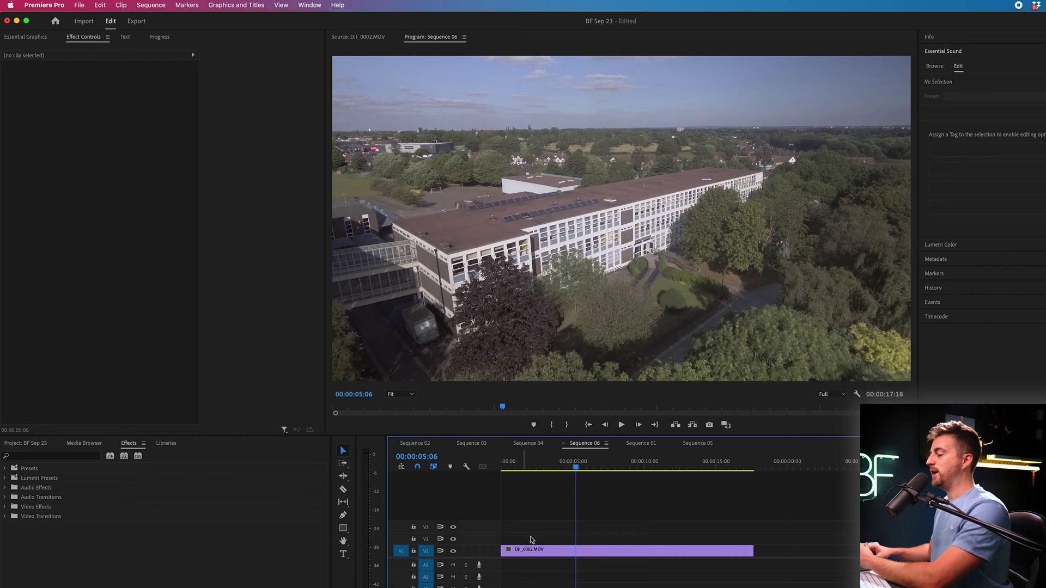
# Enlarge the Video 1 track's height to expose the speed line on the DJI_0002.MOV clip
pyautogui.rightClick(545, 553)
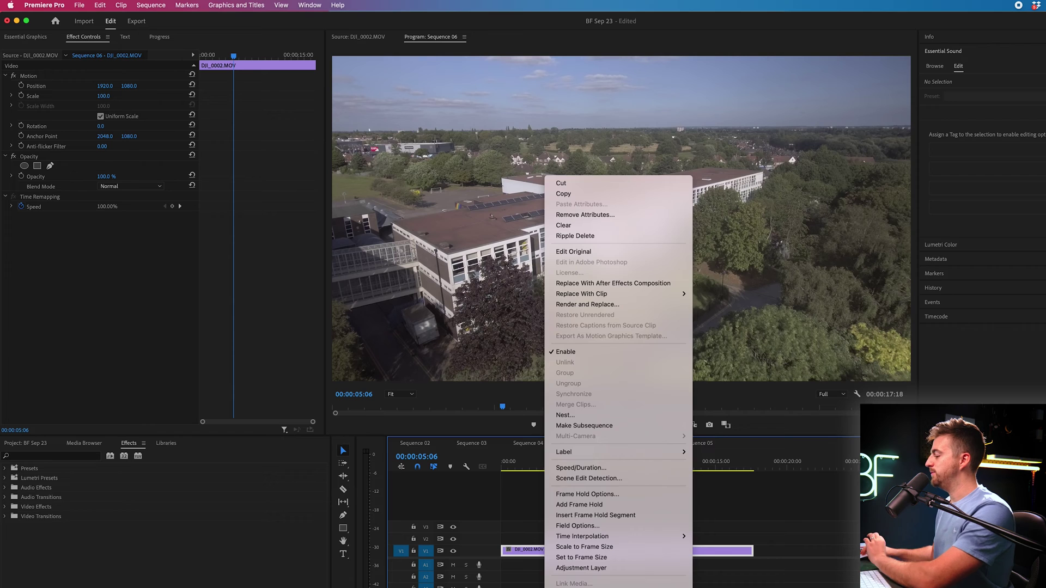
pyautogui.press('Escape')
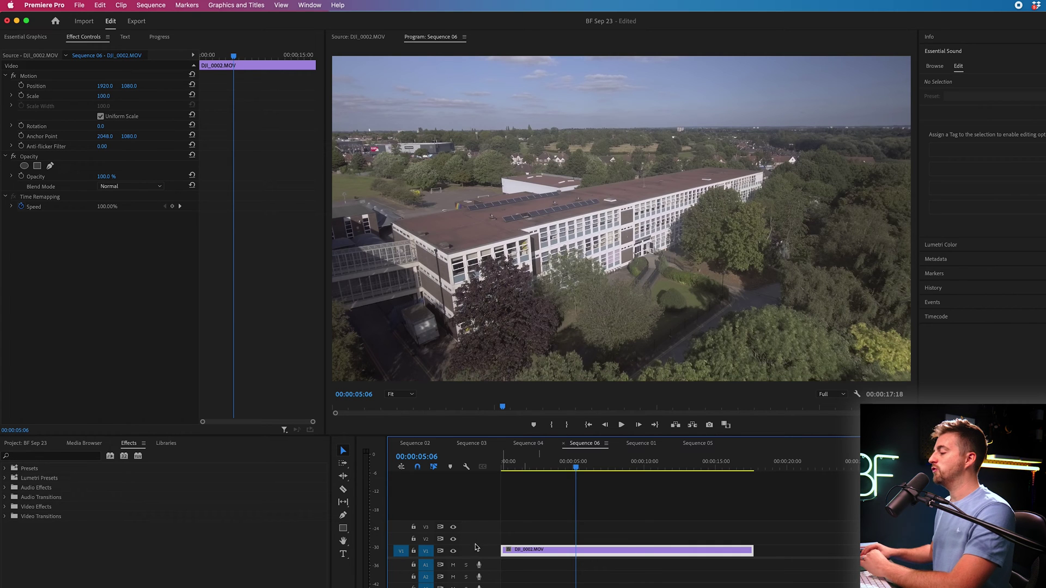
pyautogui.moveTo(471, 546); pyautogui.dragTo(480, 509)
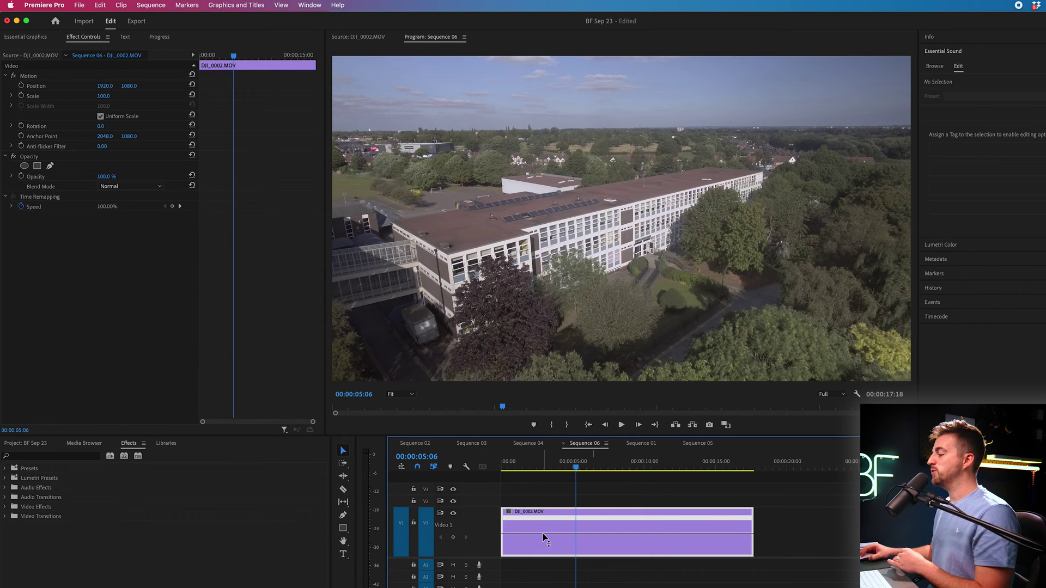
# Raise the whole clip's speed to 130% with its speed line and play back the result
pyautogui.moveTo(542, 534)
pyautogui.mouseDown()
pyautogui.moveTo(543, 568)
pyautogui.moveTo(552, 530)
pyautogui.mouseUp()
pyautogui.press('space')
pyautogui.press('space')
pyautogui.press('space')
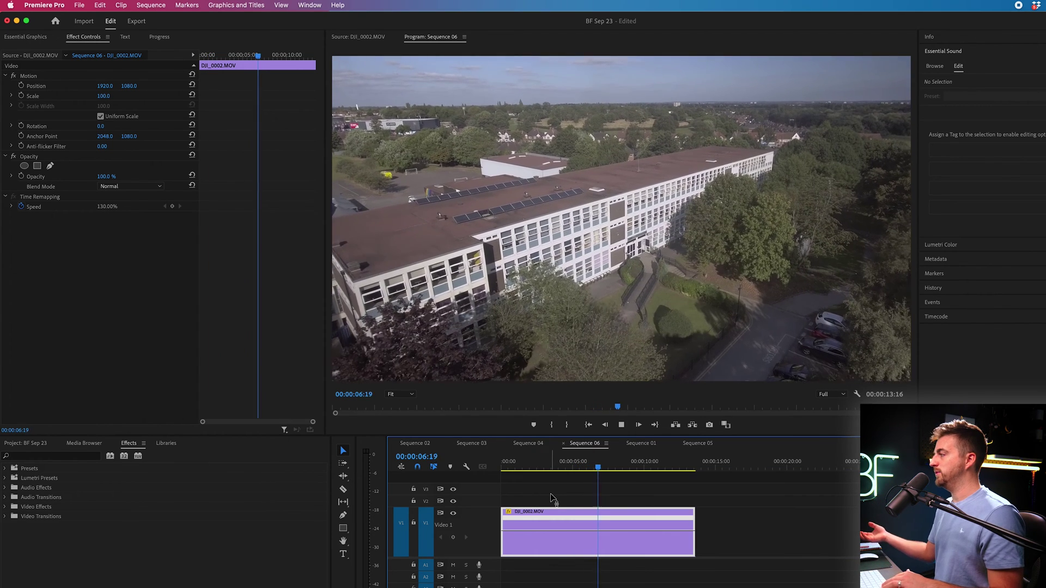
pyautogui.press('space')
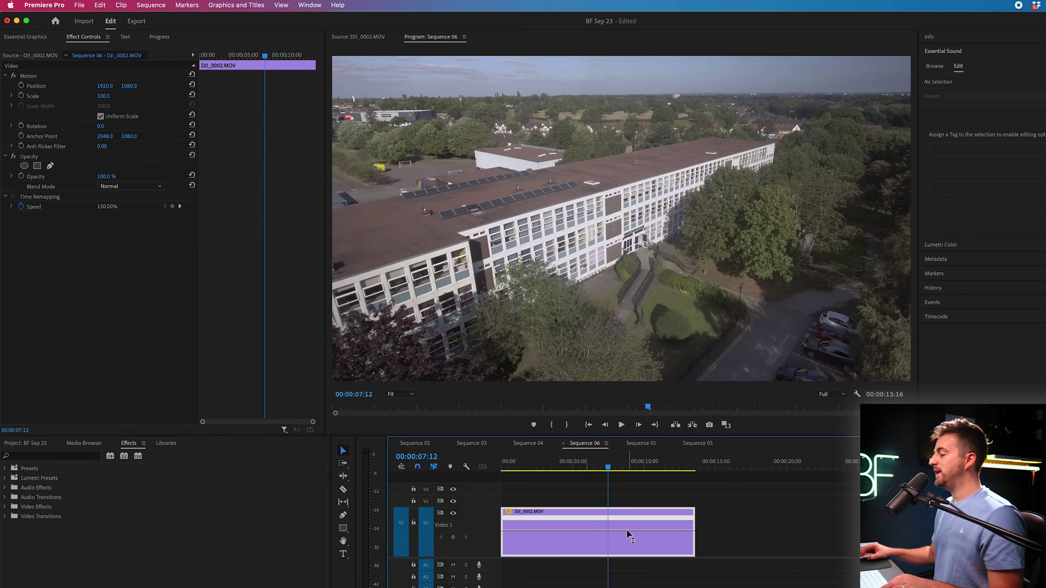
# Raise the whole clip's speed to 213% with its speed line and preview it from about 00:00:02:02
pyautogui.moveTo(627, 530); pyautogui.dragTo(628, 491)
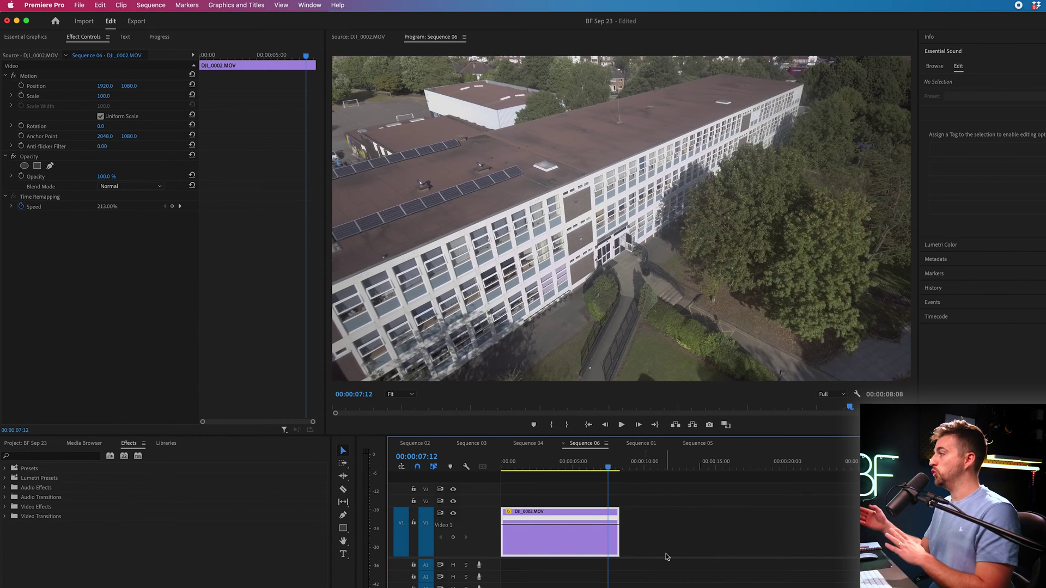
pyautogui.click(532, 462)
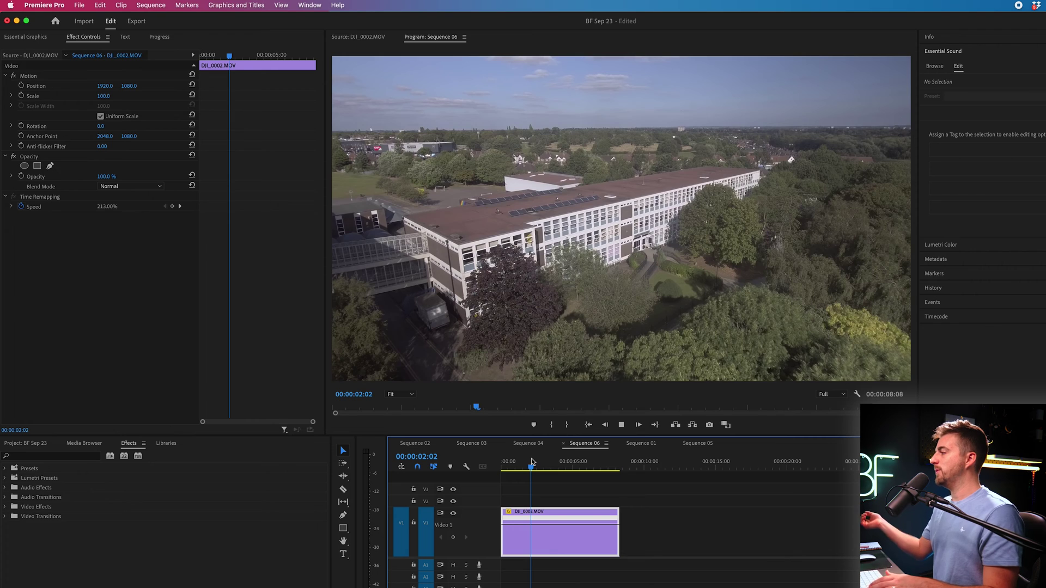
pyautogui.press('space')
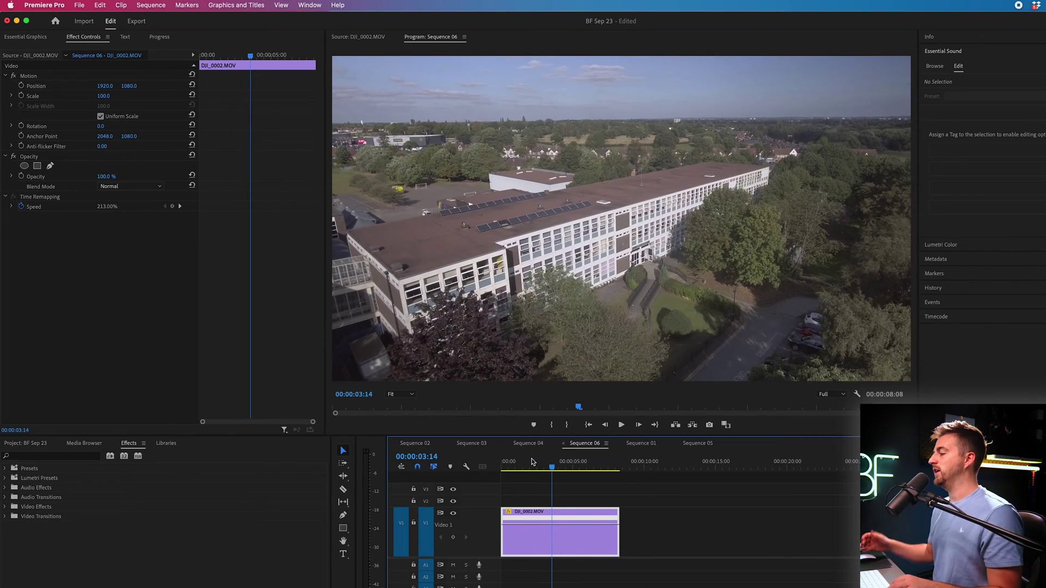
# Try slowing the whole clip to 35% with its speed line, and undo the speed changes
pyautogui.moveTo(599, 524); pyautogui.dragTo(600, 538)
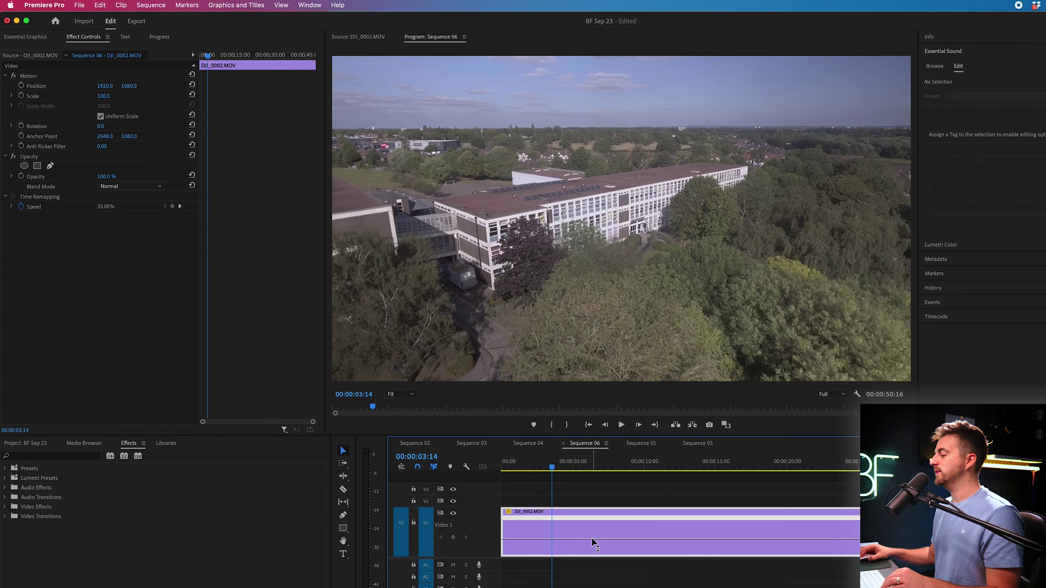
pyautogui.press('super+z')
pyautogui.press('super+z')
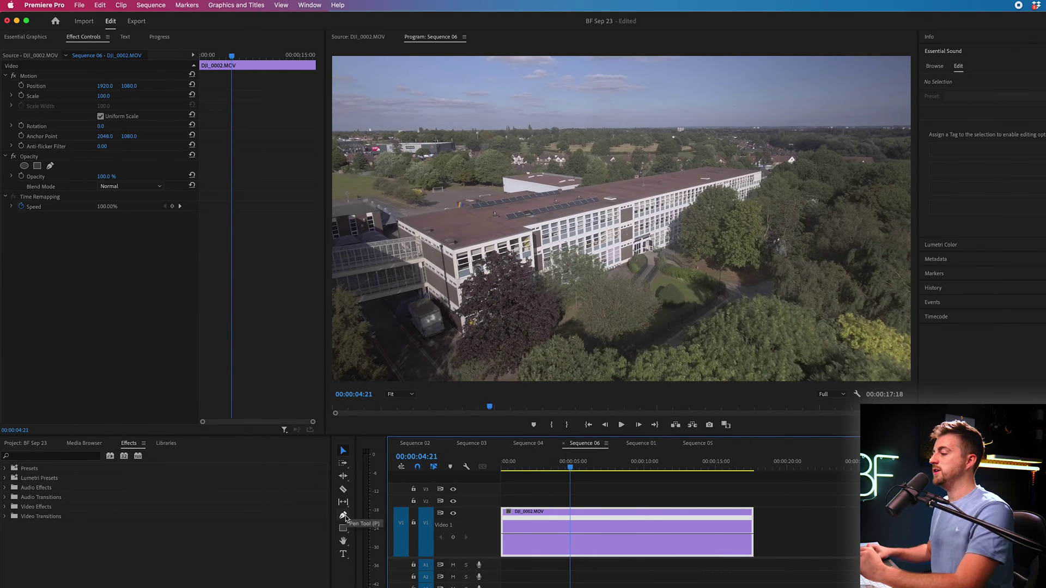
# Add a speed keyframe to the clip with the Pen tool at about 00:00:02:20
pyautogui.click(548, 463)
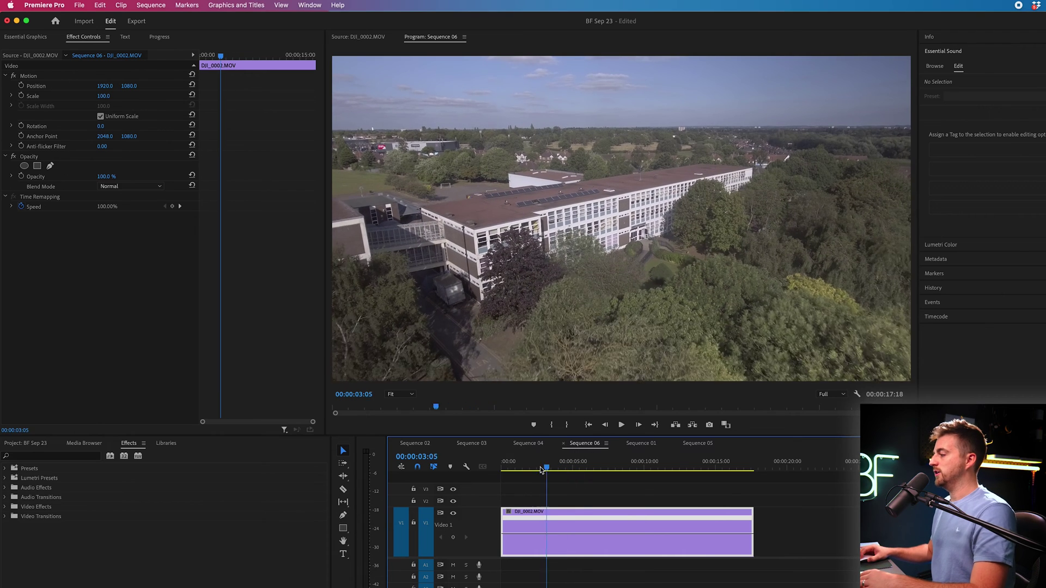
pyautogui.click(345, 515)
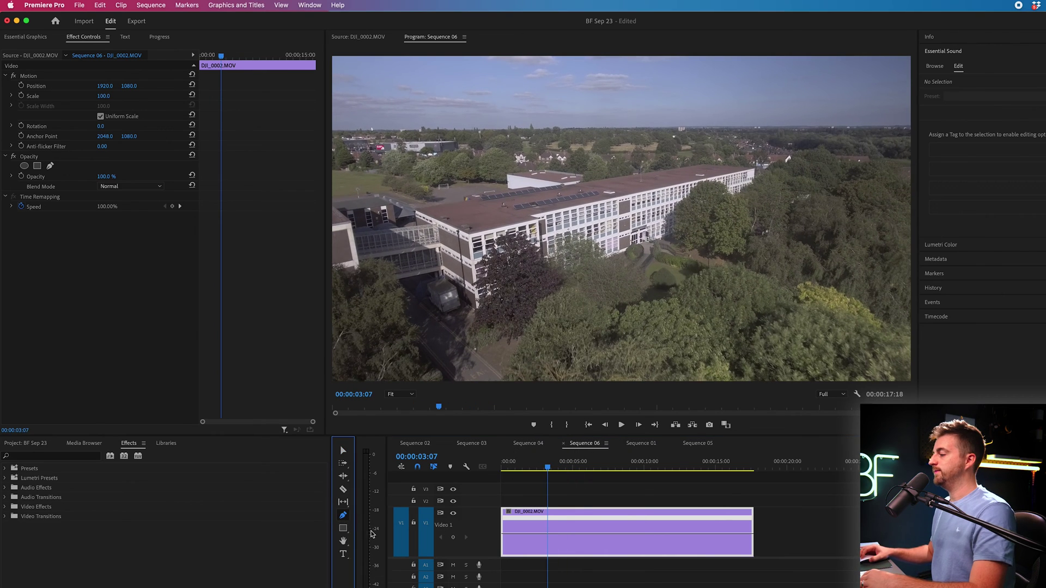
pyautogui.click(534, 467)
pyautogui.moveTo(535, 471); pyautogui.dragTo(544, 486)
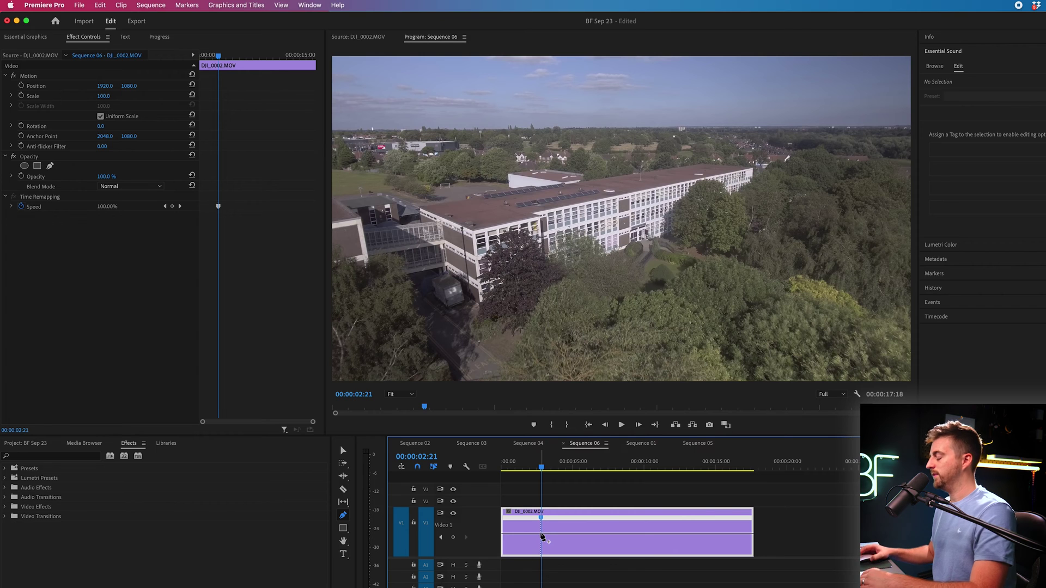
# Split the speed keyframe into two halves to form a transition from about 00:00:02:14 to 00:00:02:24
pyautogui.press('=')
pyautogui.press('=')
pyautogui.press('=')
pyautogui.press('=')
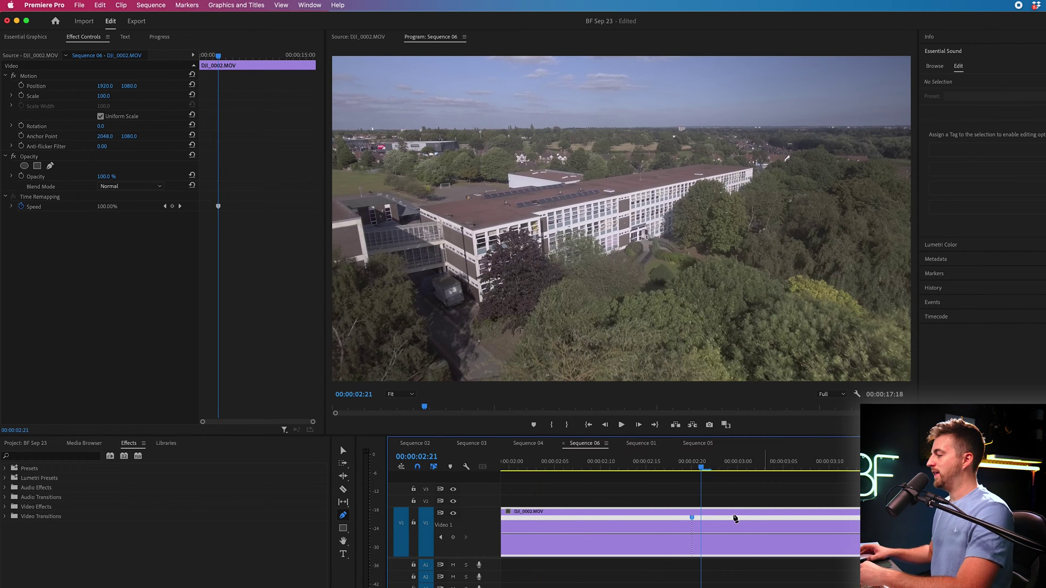
pyautogui.hscroll(1, 722, 526)
pyautogui.scroll(-3, 722, 526)
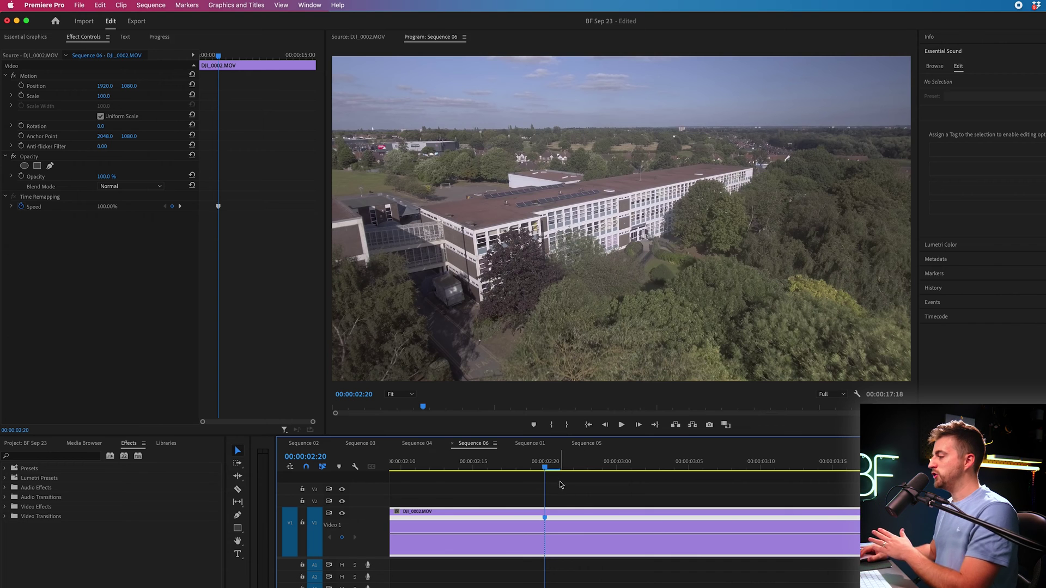
pyautogui.press('Left')
pyautogui.press('Left')
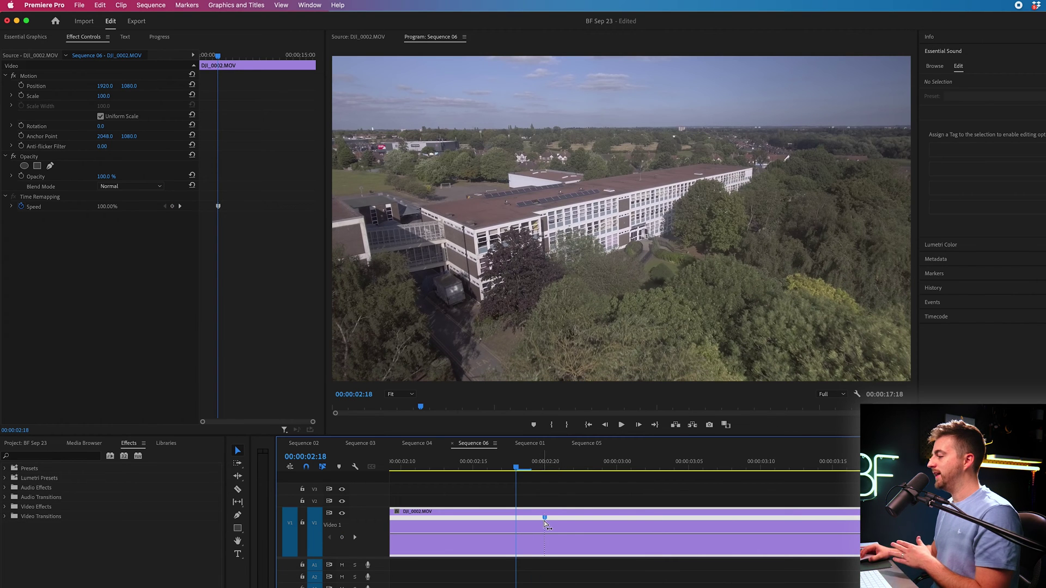
pyautogui.moveTo(545, 517)
pyautogui.mouseDown()
pyautogui.moveTo(630, 524)
pyautogui.moveTo(616, 522)
pyautogui.mouseUp()
pyautogui.moveTo(550, 516); pyautogui.dragTo(530, 521)
# Raise the clip's speed after the keyframe transition to 467% and play back the speed ramp
pyautogui.press('-')
pyautogui.press('-')
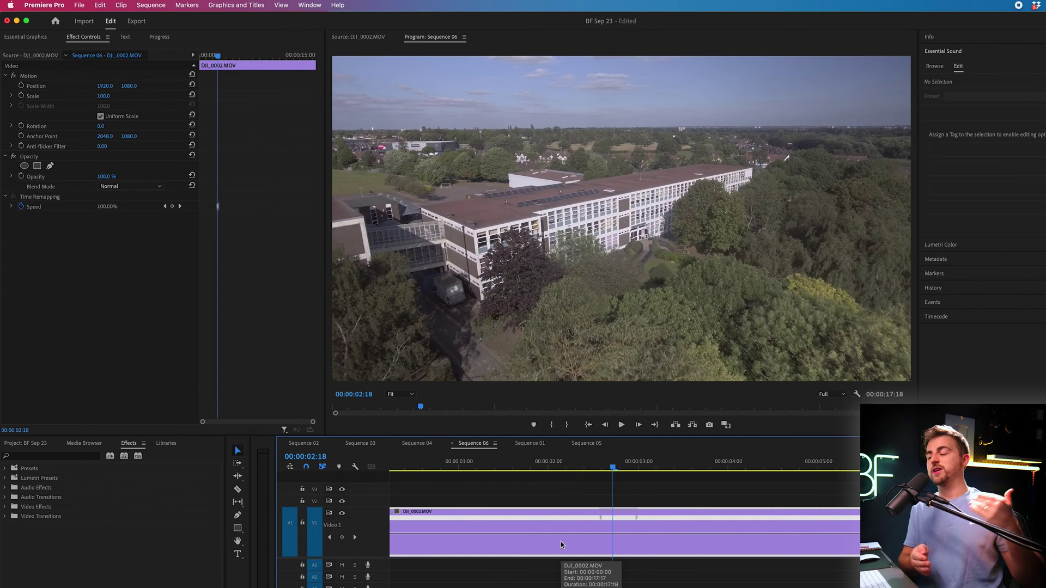
pyautogui.moveTo(659, 533); pyautogui.dragTo(659, 515)
pyautogui.press('space')
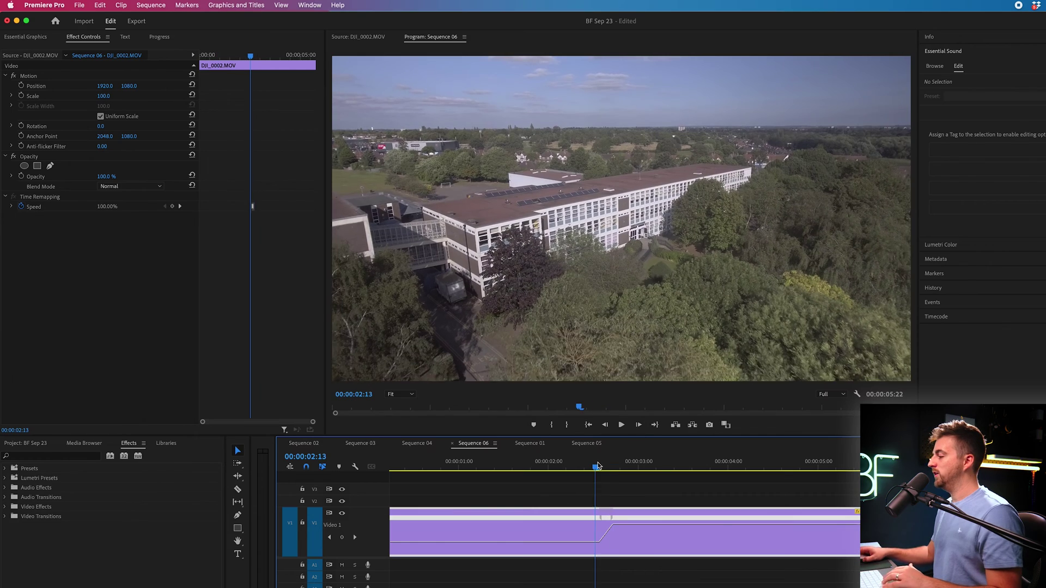
pyautogui.click(599, 466)
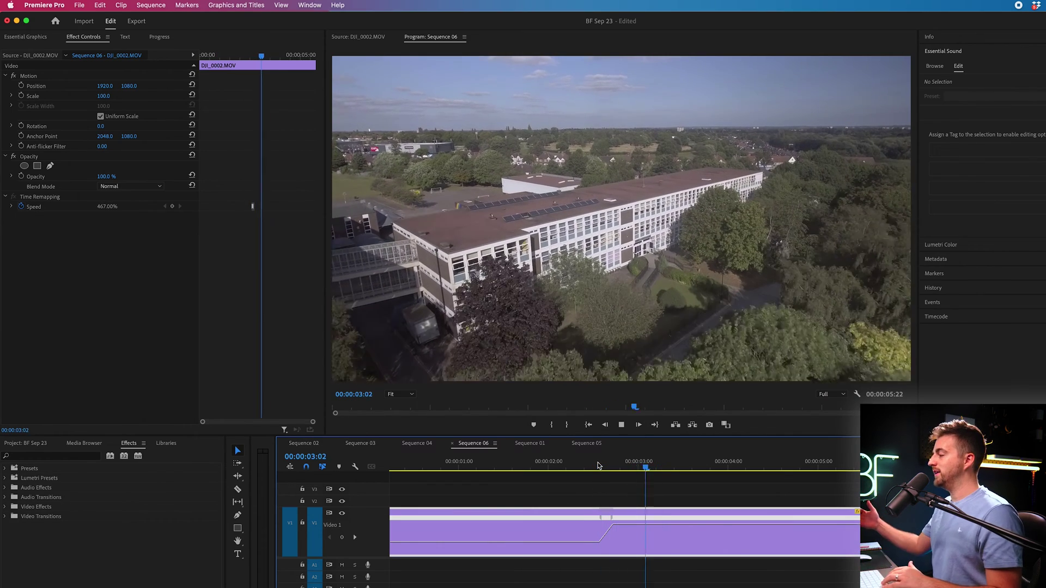
pyautogui.press('space')
# Shorten the speed ramp by bringing its keyframe halves close together near 00:00:02:19, and preview the abrupt change
pyautogui.click(603, 469)
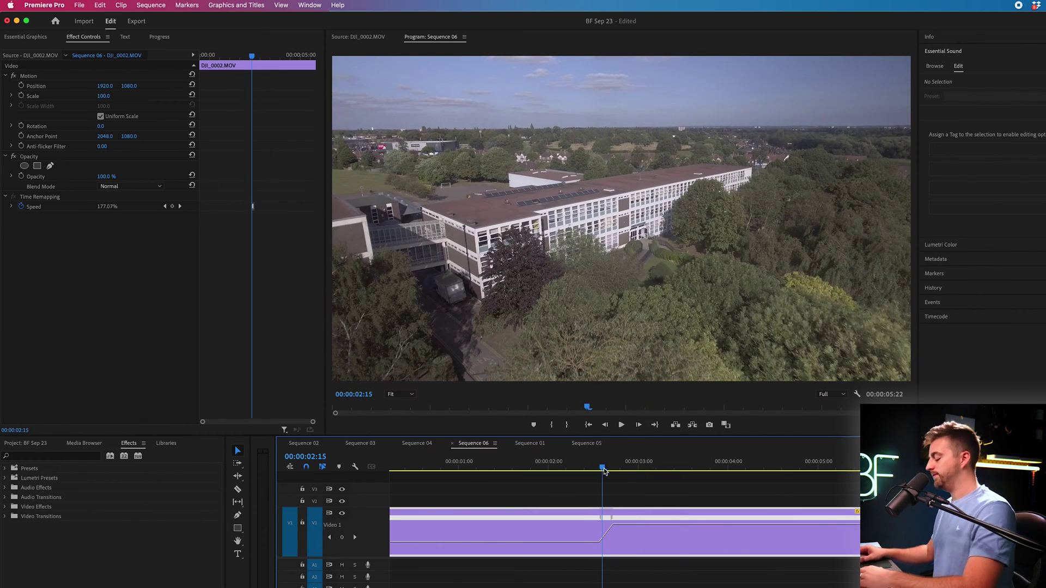
pyautogui.press('=')
pyautogui.press('=')
pyautogui.click(635, 520)
pyautogui.moveTo(635, 524); pyautogui.dragTo(700, 518)
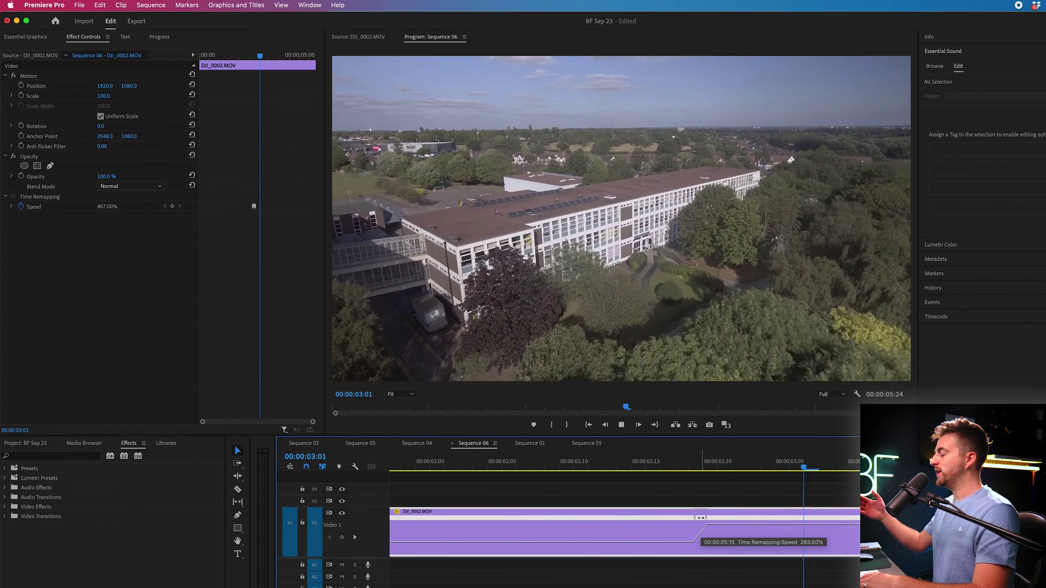
pyautogui.press('space')
# Play back the clip across the shortened speed ramp to check how sudden the transition looks
pyautogui.press('-')
pyautogui.press('-')
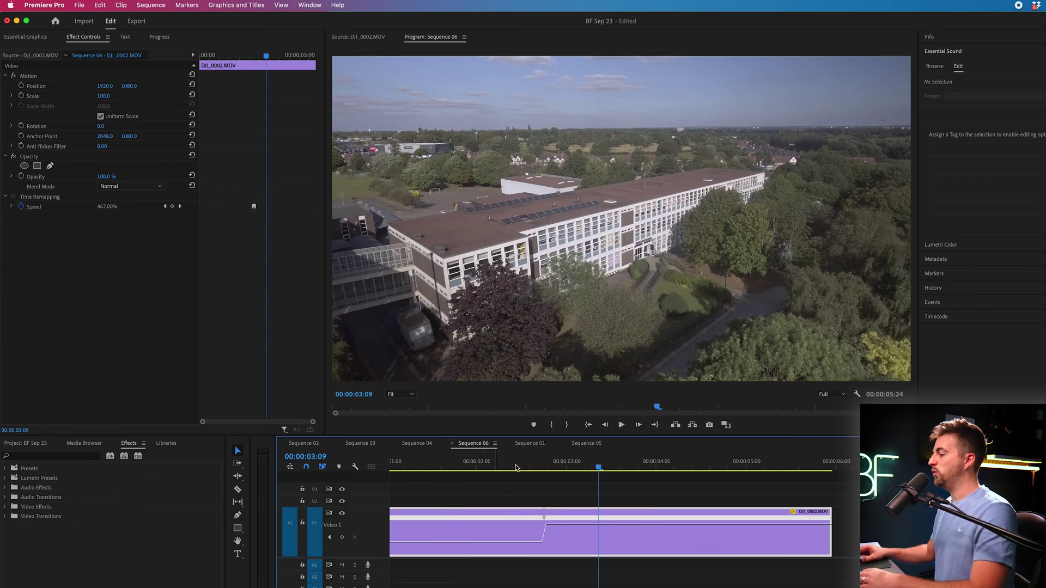
pyautogui.click(515, 467)
pyautogui.press('space')
pyautogui.press('space')
pyautogui.press('-')
pyautogui.press('-')
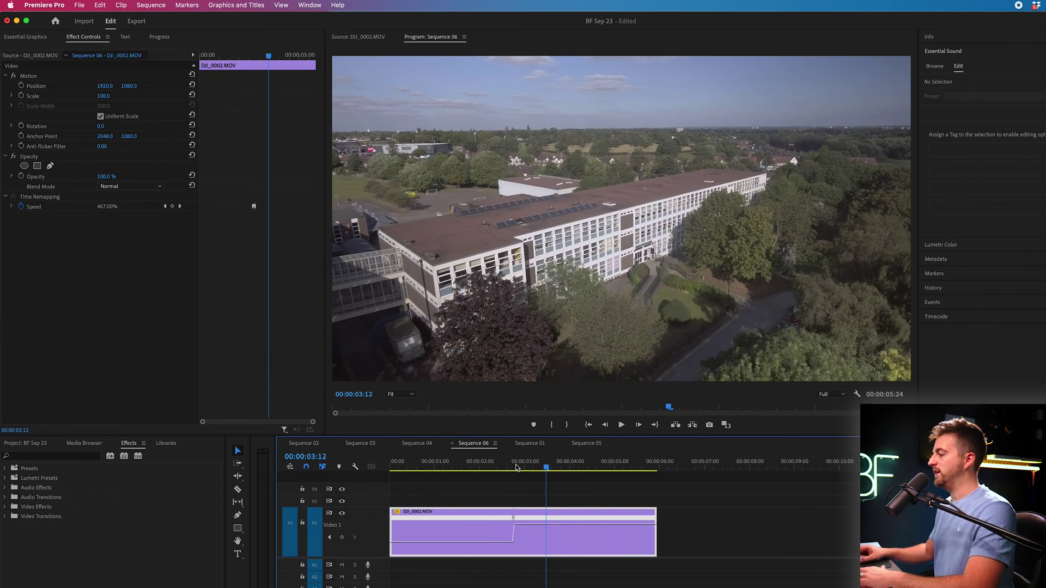
# Widen the speed ramp by spreading its keyframe halves to span about 00:00:02:09 to 00:00:02:20
pyautogui.click(453, 467)
pyautogui.press('=')
pyautogui.press('=')
pyautogui.press('=')
pyautogui.press('=')
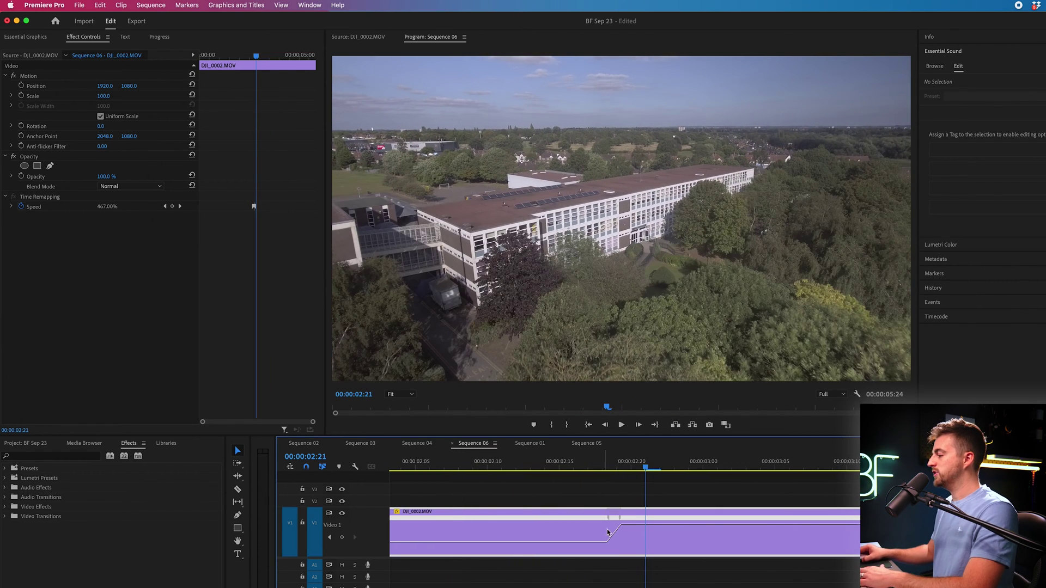
pyautogui.moveTo(611, 518); pyautogui.dragTo(634, 518)
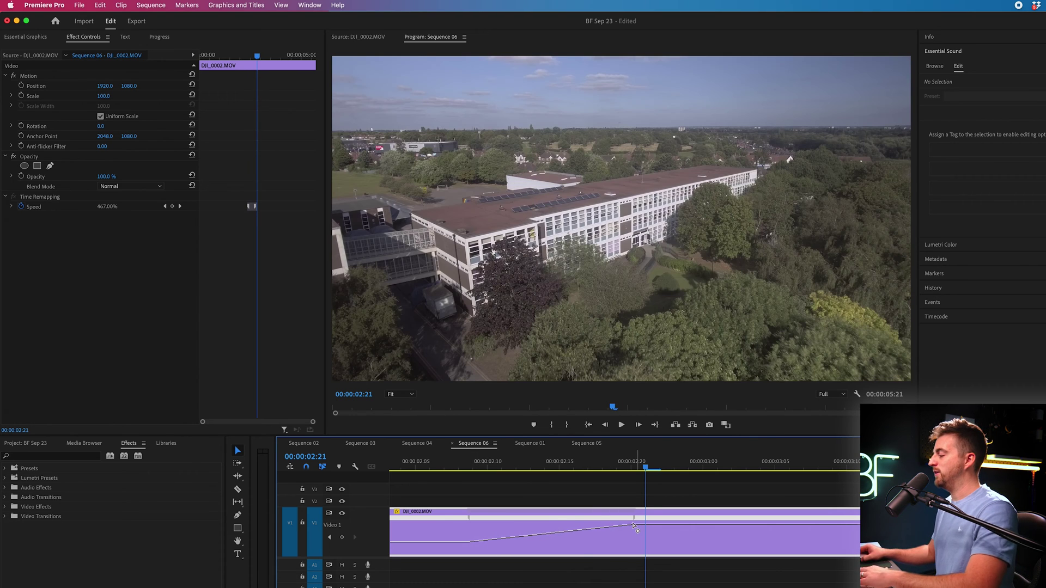
# Preview the widened speed ramp by playing the clip from 00:00:01:23
pyautogui.press('-')
pyautogui.press('-')
pyautogui.moveTo(575, 462); pyautogui.dragTo(562, 462)
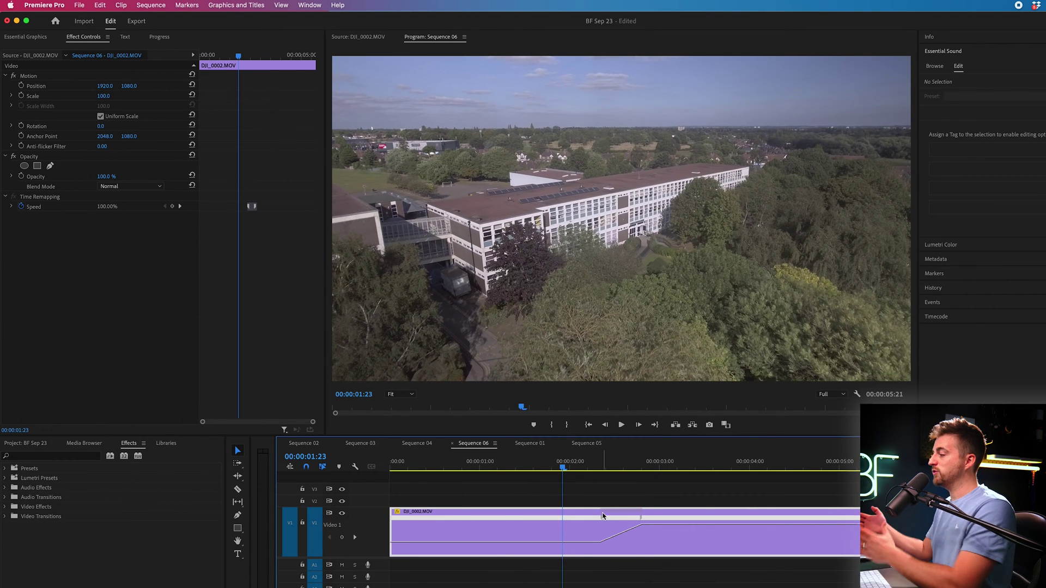
pyautogui.press('space')
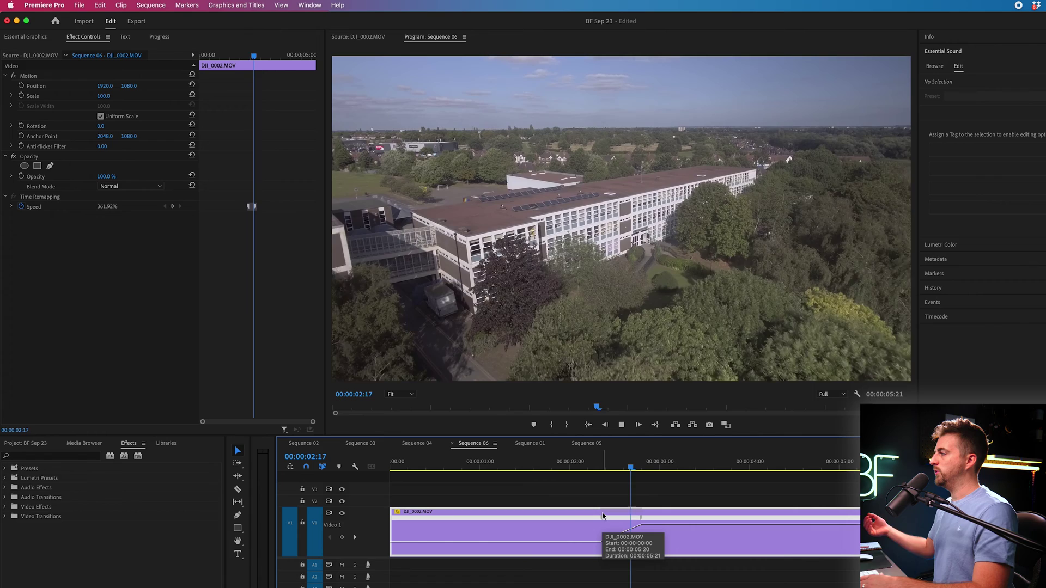
pyautogui.press('space')
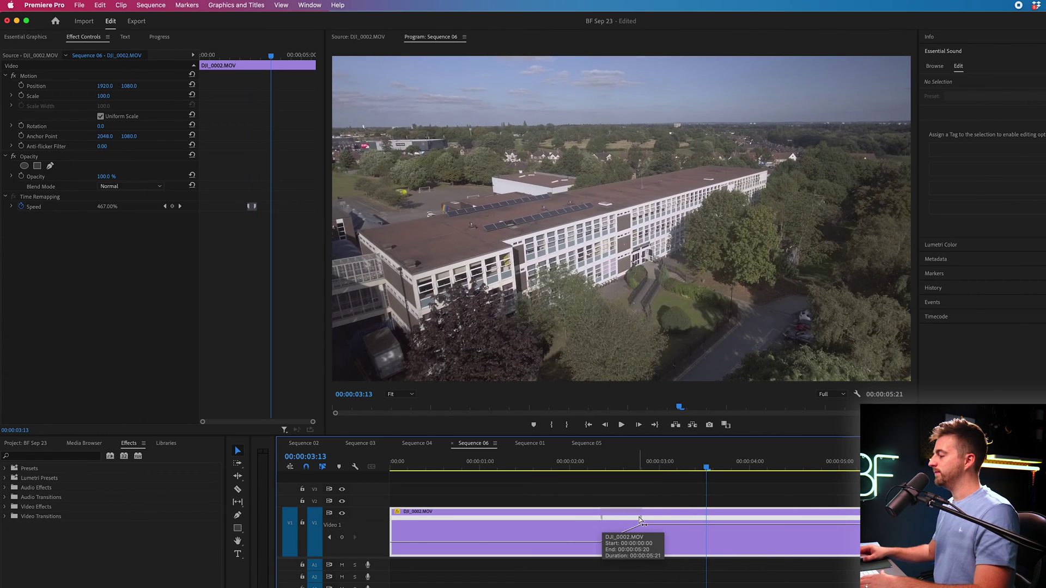
# Shorten the first speed ramp to end near 00:00:02:14, and add another speed keyframe on the clip at 00:00:04:07
pyautogui.moveTo(640, 520); pyautogui.dragTo(619, 520)
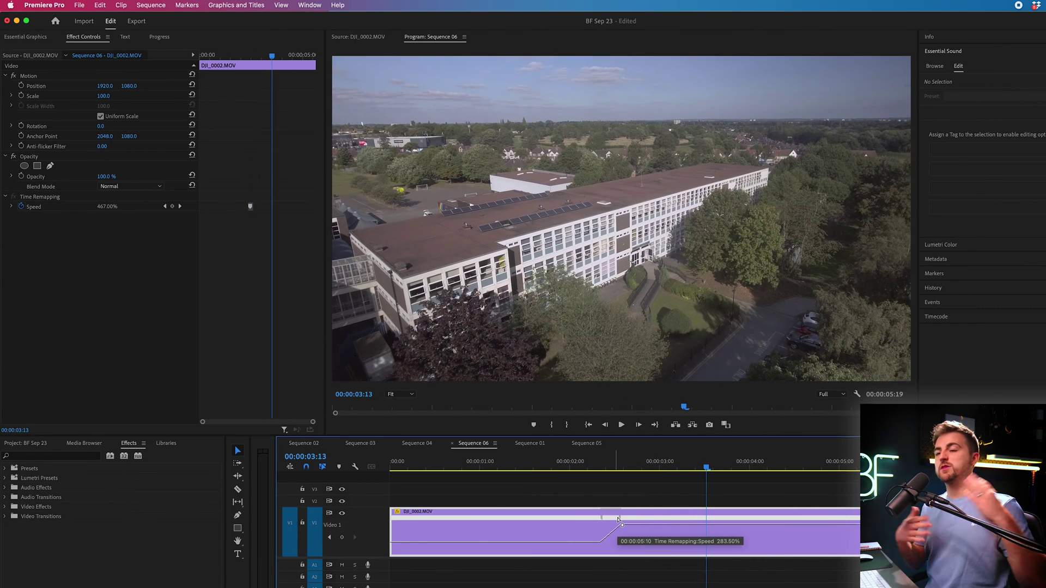
pyautogui.hscroll(2, 614, 516)
pyautogui.moveTo(548, 467); pyautogui.dragTo(717, 469)
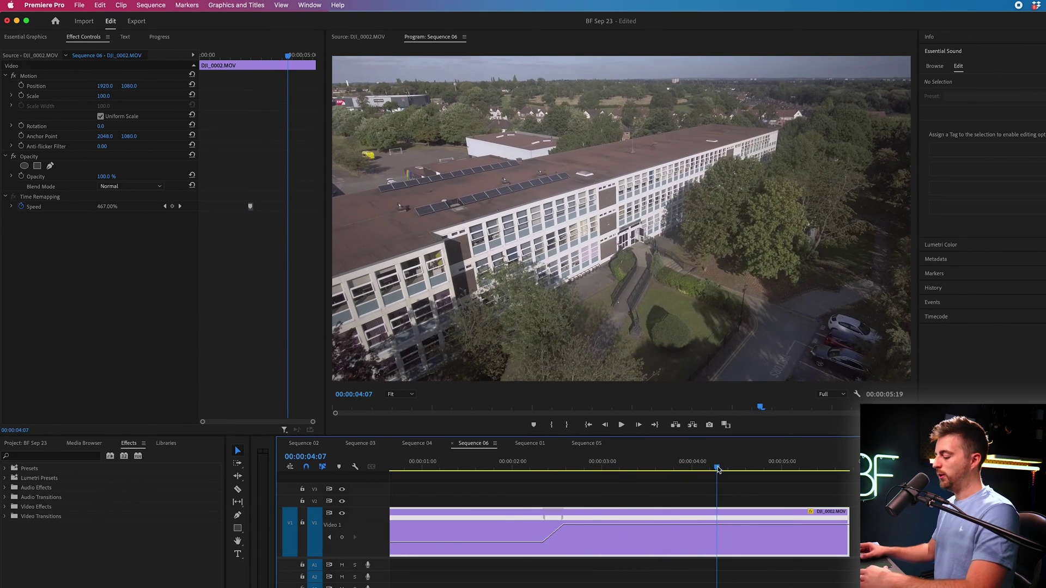
pyautogui.press('p')
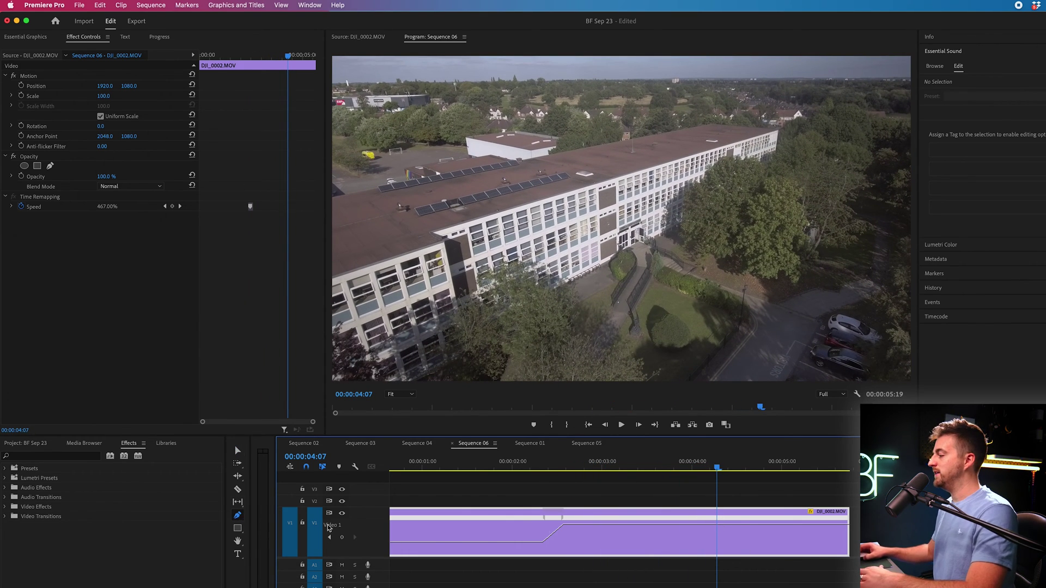
pyautogui.click(717, 525)
pyautogui.hscroll(3, 717, 527)
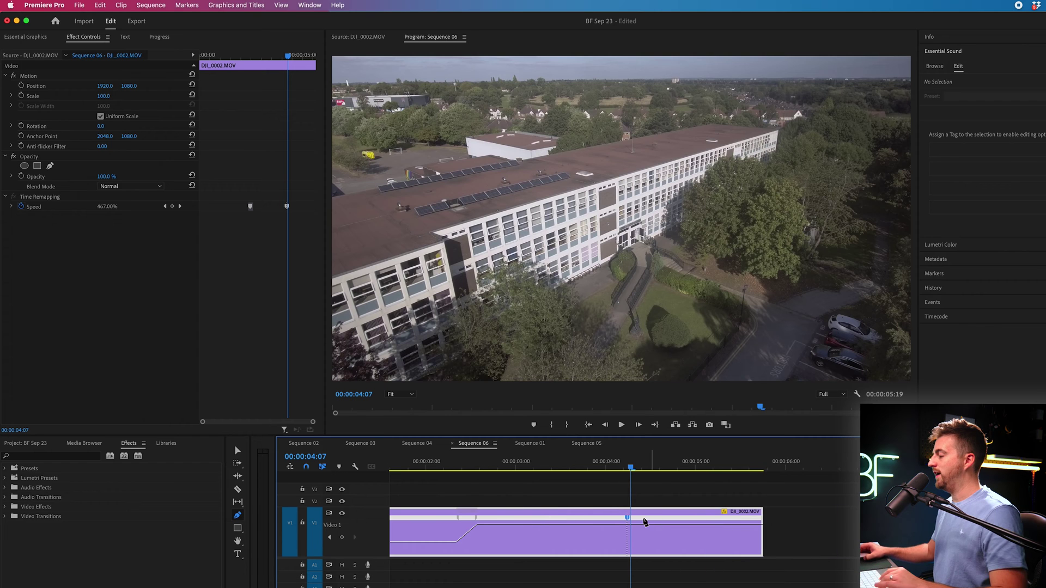
# Ramp the speed back down to 100% from the second keyframe, spread to about 00:00:05:07, and preview the slowdown
pyautogui.press('v')
pyautogui.moveTo(644, 521); pyautogui.dragTo(735, 542)
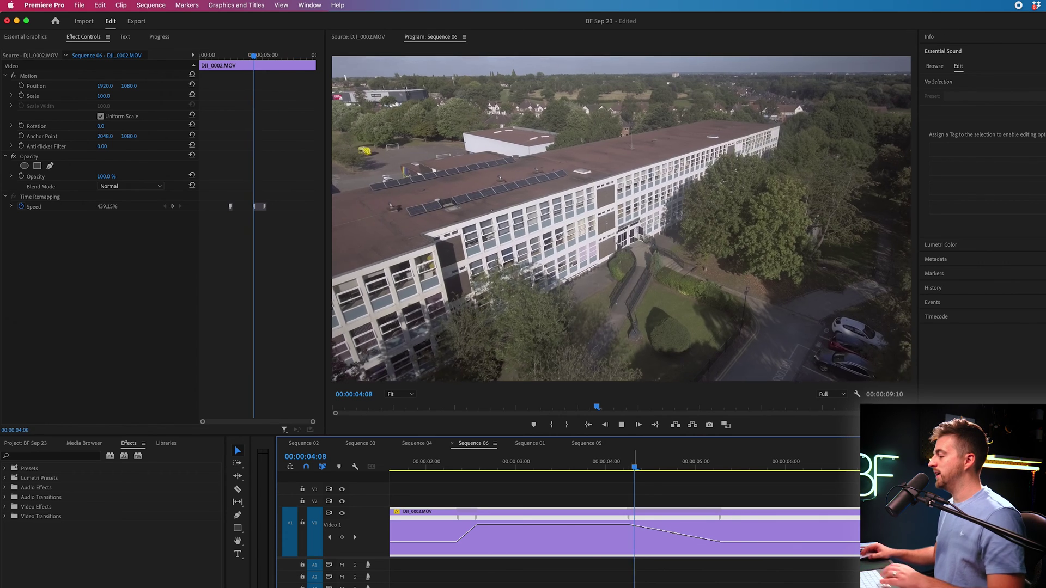
pyautogui.click(479, 468)
pyautogui.moveTo(455, 469); pyautogui.dragTo(677, 493)
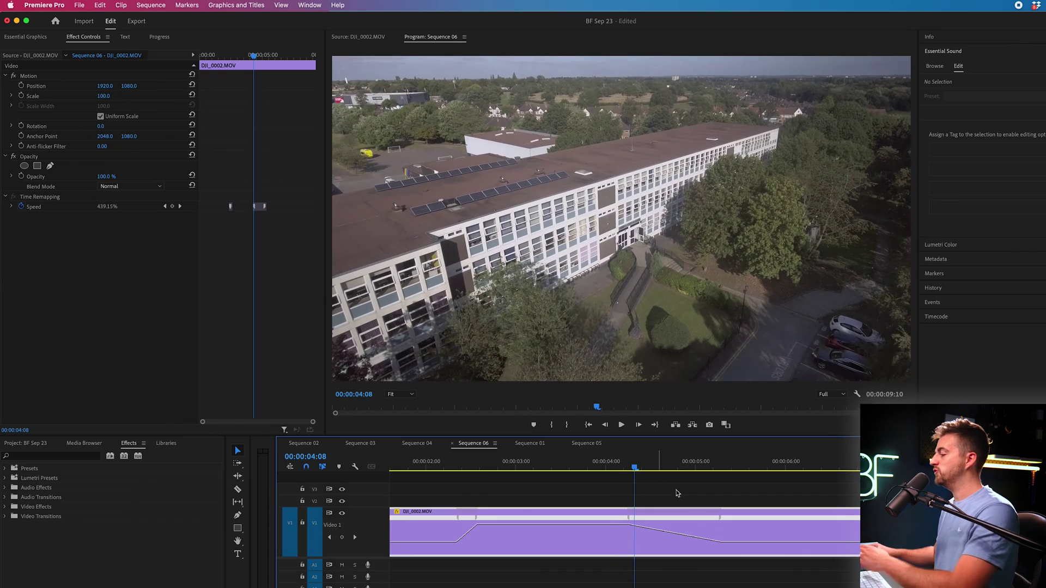
# Shorten the slowdown ramp to span about 00:00:04:07 to 00:00:04:15, and play the clip through both ramps
pyautogui.moveTo(725, 525); pyautogui.dragTo(662, 526)
pyautogui.press('-')
pyautogui.press('space')
pyautogui.click(415, 469)
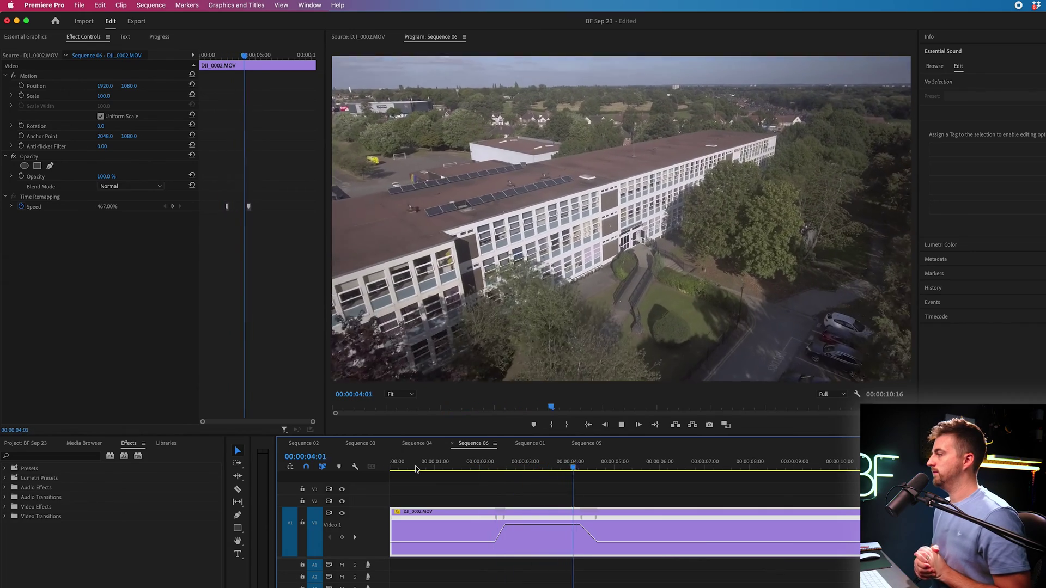
pyautogui.press('space')
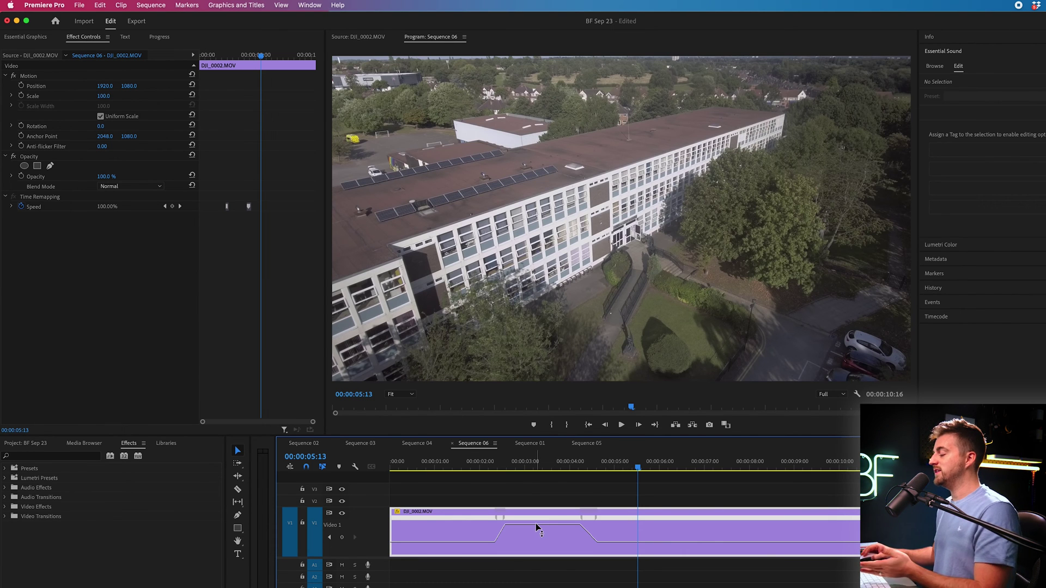
# Increase the speed of the fast section between the two ramps, and preview it from just before the first ramp
pyautogui.moveTo(539, 524); pyautogui.dragTo(540, 518)
pyautogui.click(492, 466)
pyautogui.press('space')
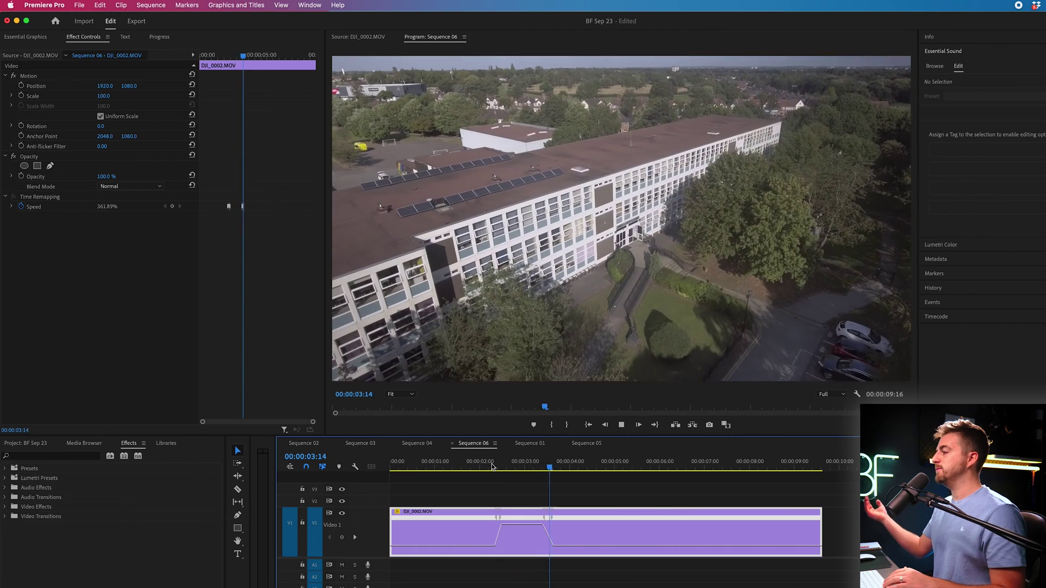
pyautogui.press('space')
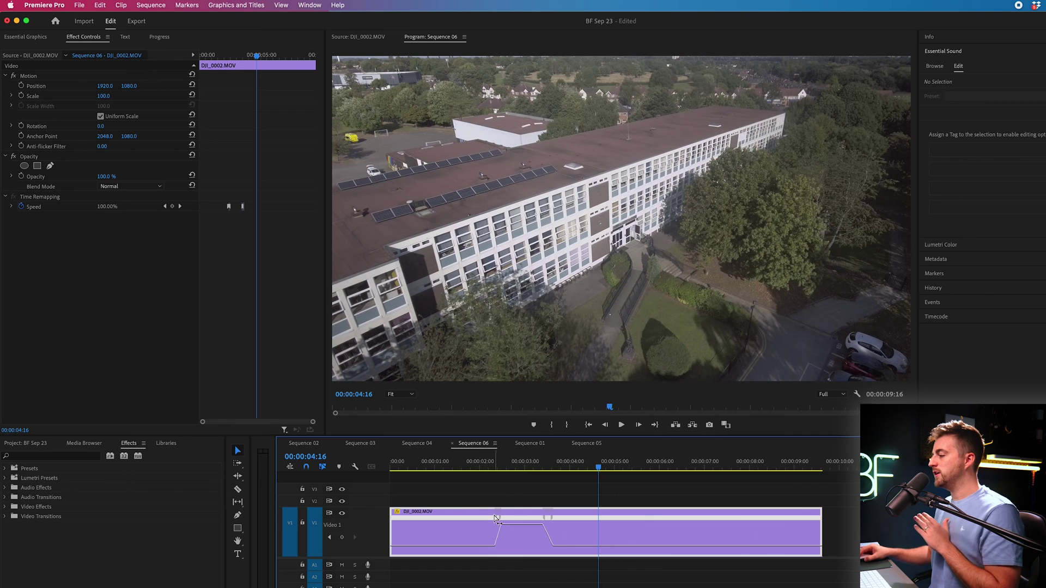
# Widen both speed ramps to about 00:00:02:09–00:00:02:15 and 00:00:03:12–00:00:03:21, and play back the smoother speed change
pyautogui.moveTo(500, 524); pyautogui.dragTo(566, 523)
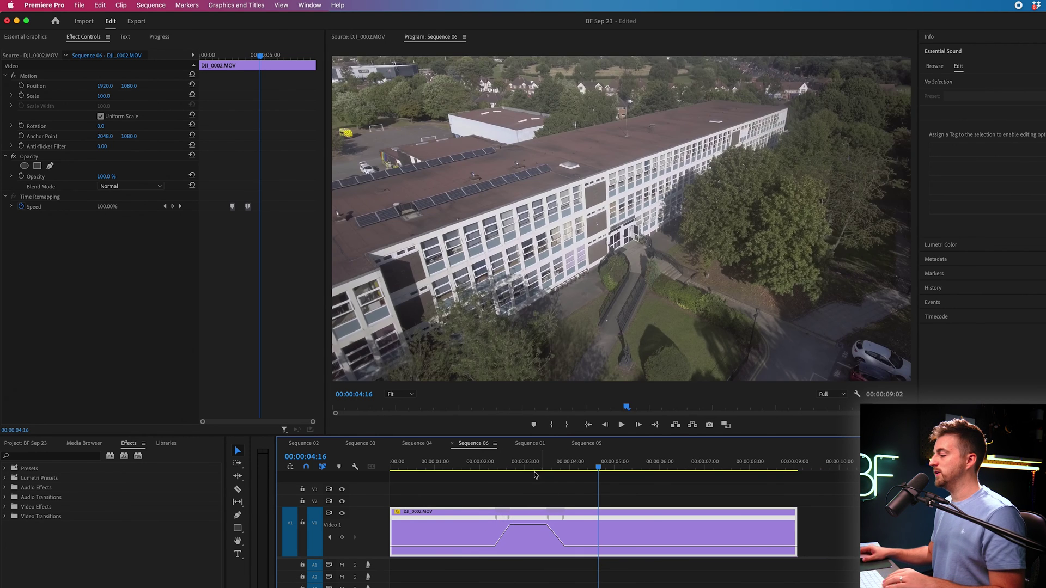
pyautogui.click(494, 460)
pyautogui.press('space')
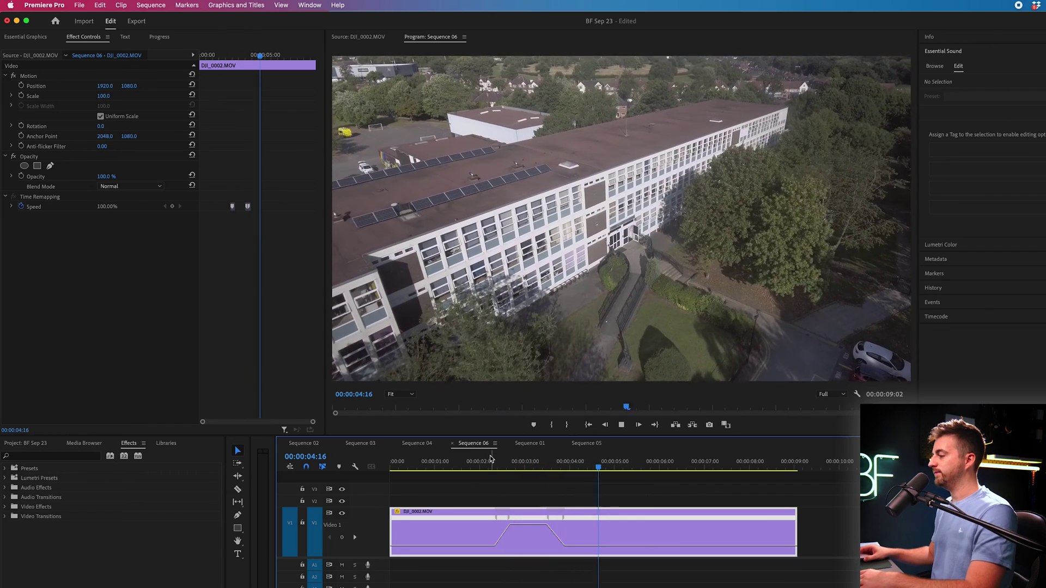
pyautogui.click(501, 461)
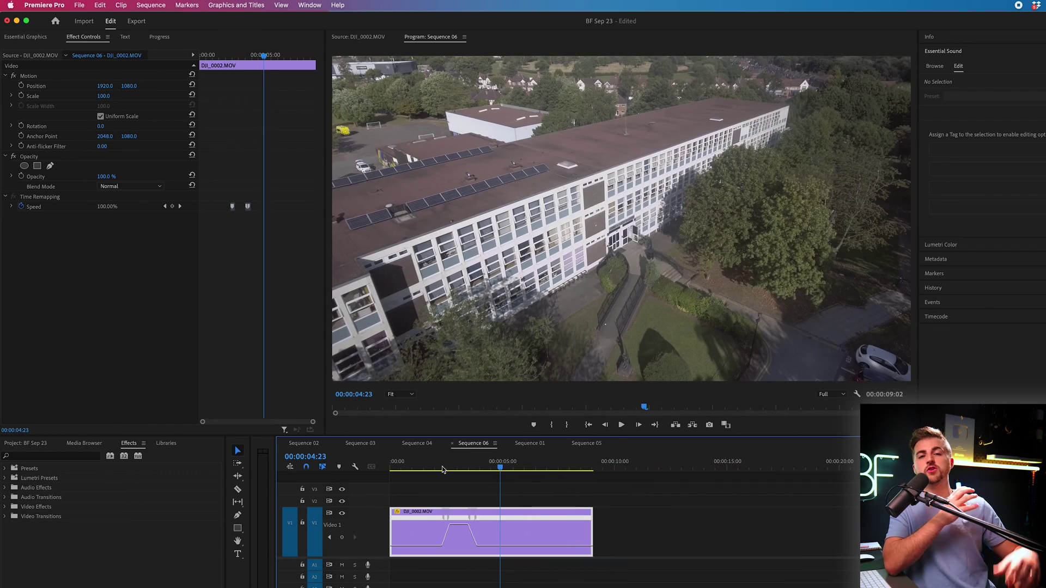